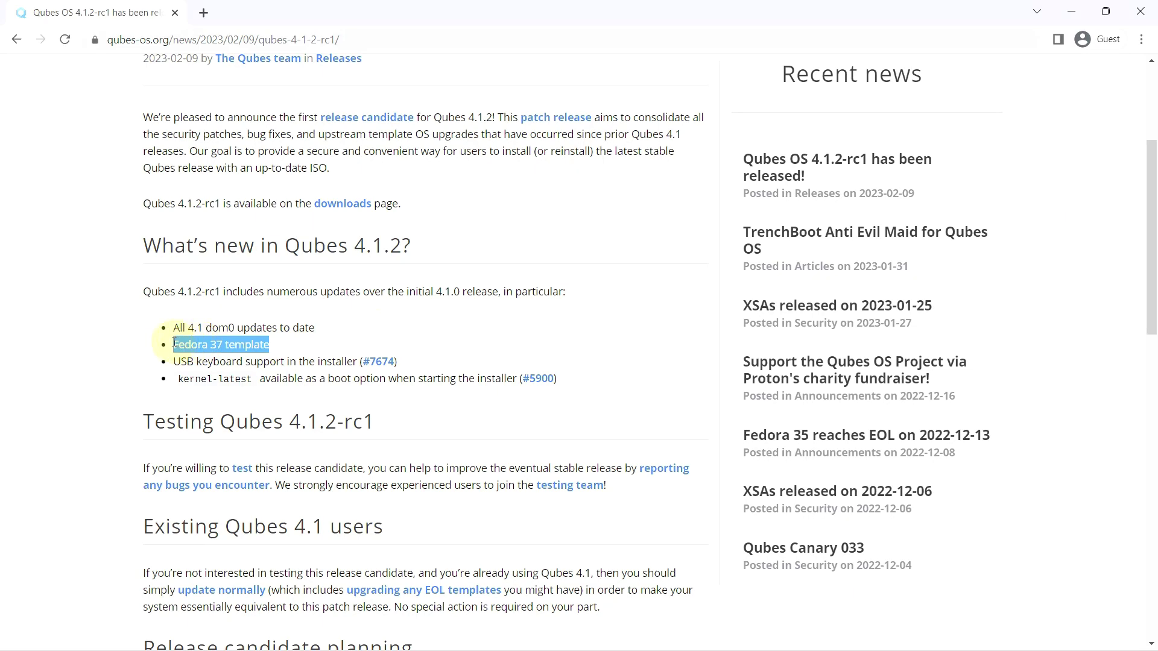
{"action": "scroll", "coordinate": [254, 335], "scroll_direction": "down", "scroll_amount": 9}
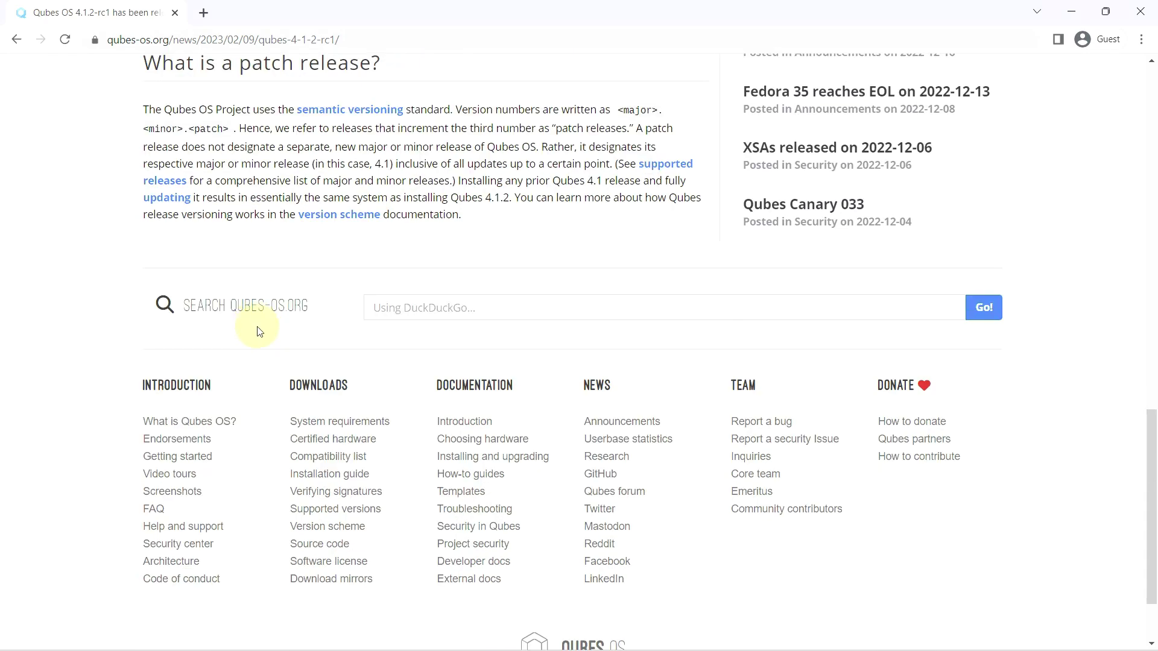
- Boot the 'Install Qubes OS R4.1.2-rc1' entry from the boot menu
{"action": "scroll", "coordinate": [259, 331], "scroll_direction": "up", "scroll_amount": 17}
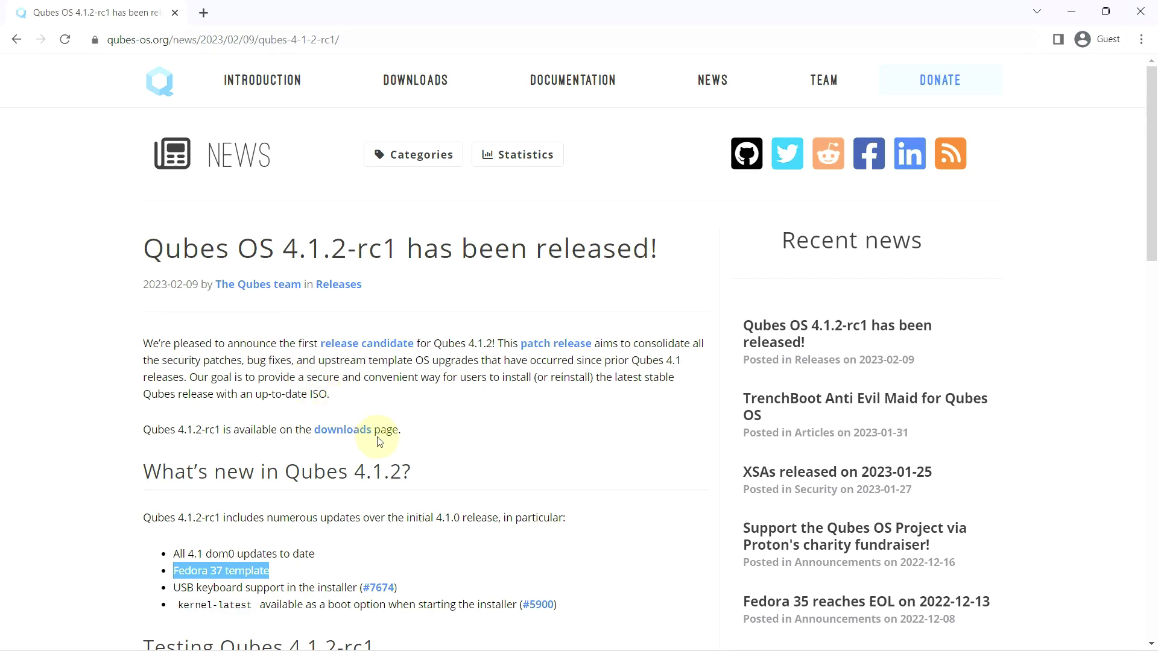
{"action": "scroll", "coordinate": [376, 433], "scroll_direction": "down", "scroll_amount": 9}
{"action": "scroll", "coordinate": [378, 438], "scroll_direction": "down", "scroll_amount": 5}
{"action": "scroll", "coordinate": [375, 422], "scroll_direction": "up", "scroll_amount": 13}
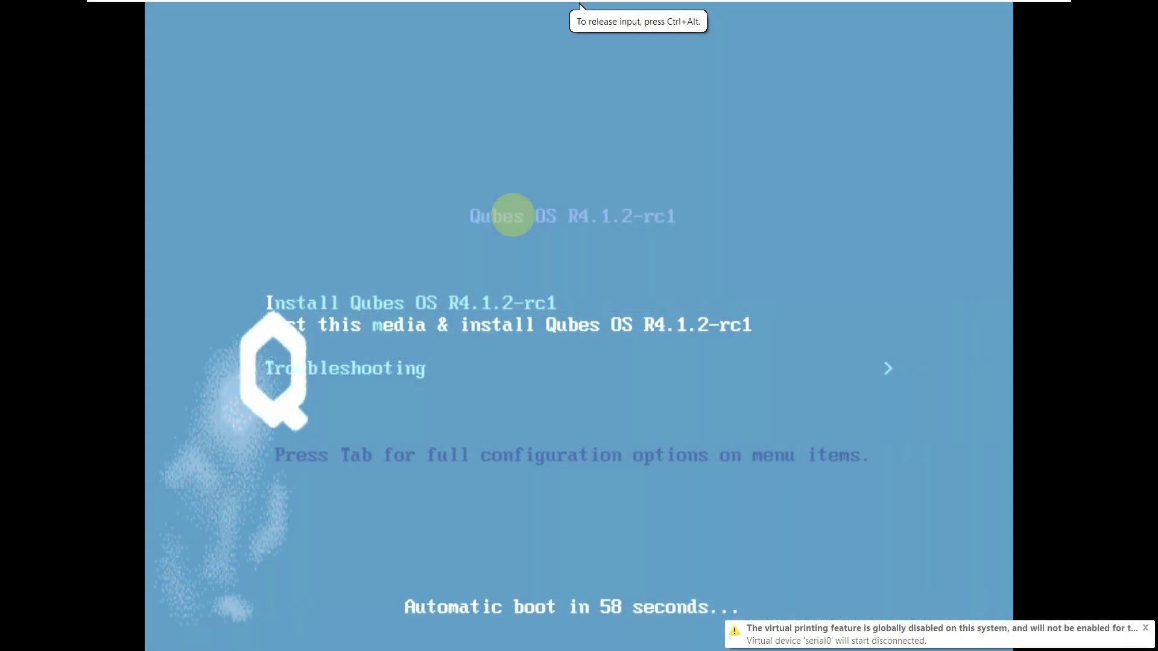
{"action": "key", "text": "Up"}
{"action": "key", "text": "Up"}
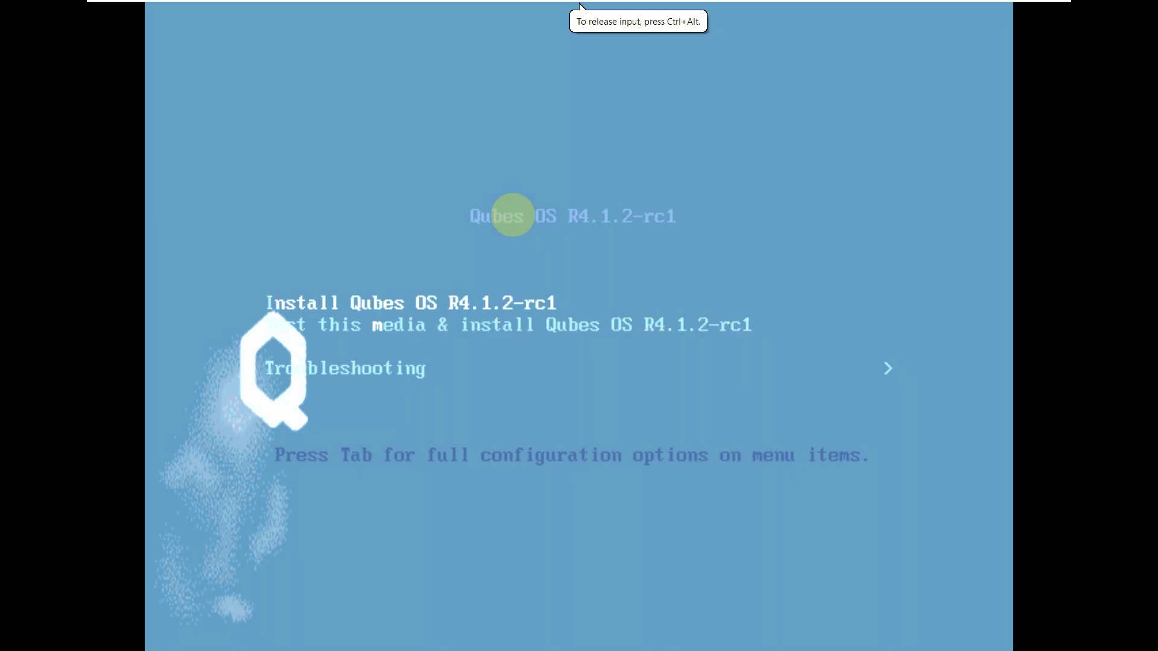
{"action": "key", "text": "Return"}
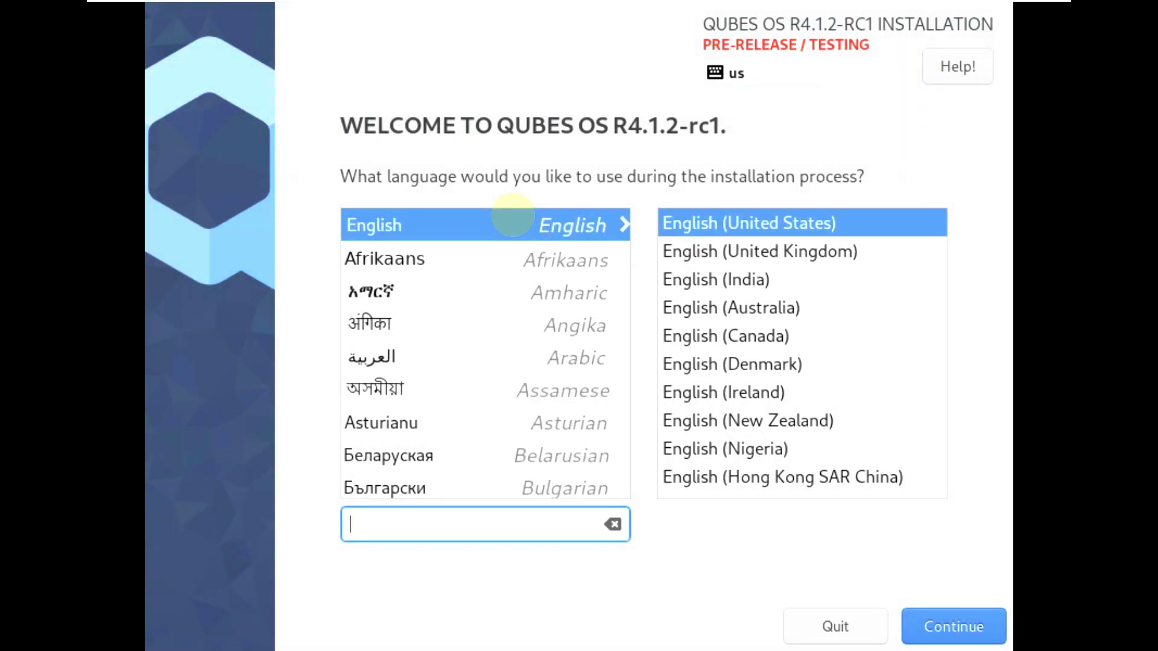
- Continue in English (United States), accepting the pre-release and unsupported-hardware warnings
{"action": "left_click", "coordinate": [935, 620]}
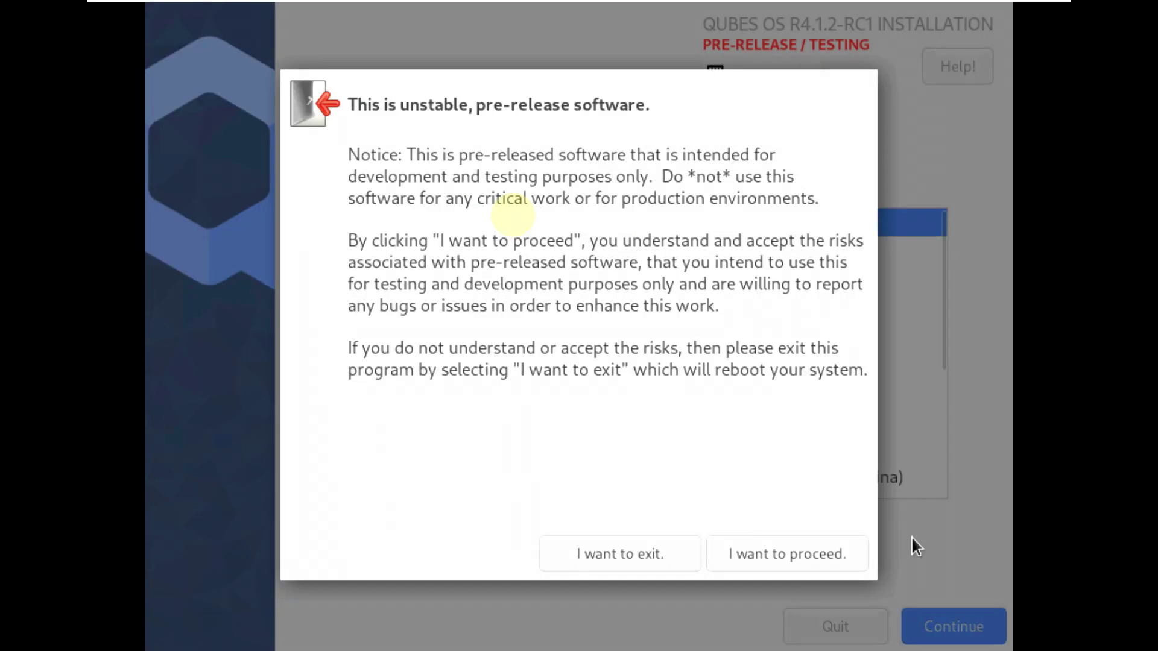
{"action": "left_click", "coordinate": [794, 547]}
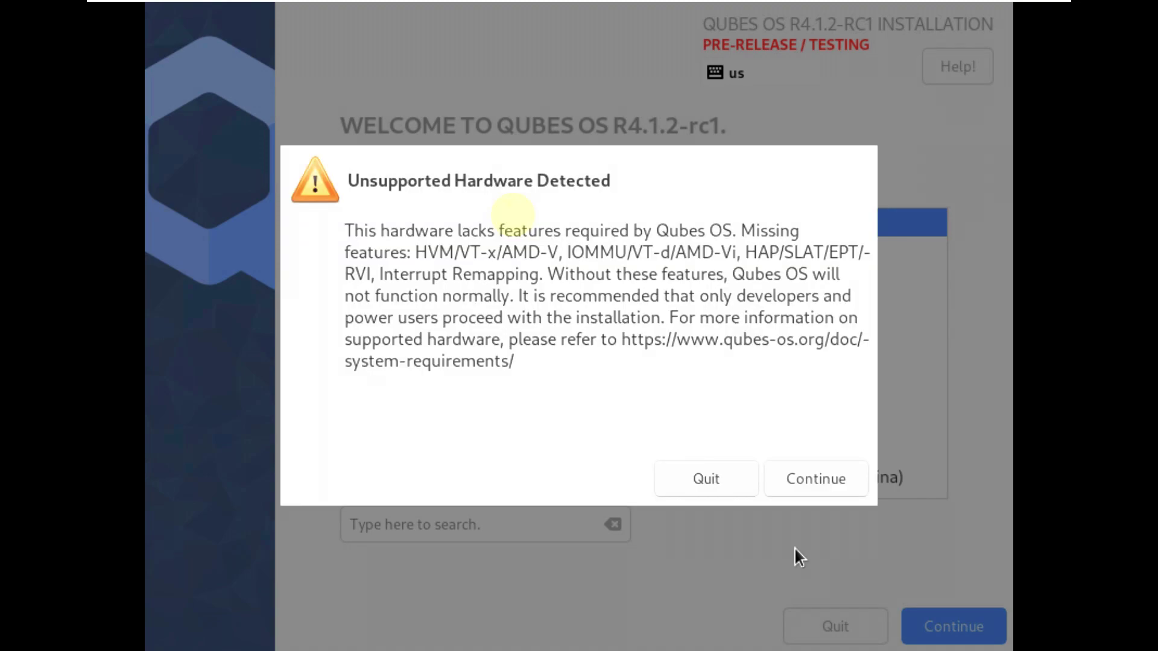
{"action": "left_click", "coordinate": [808, 472]}
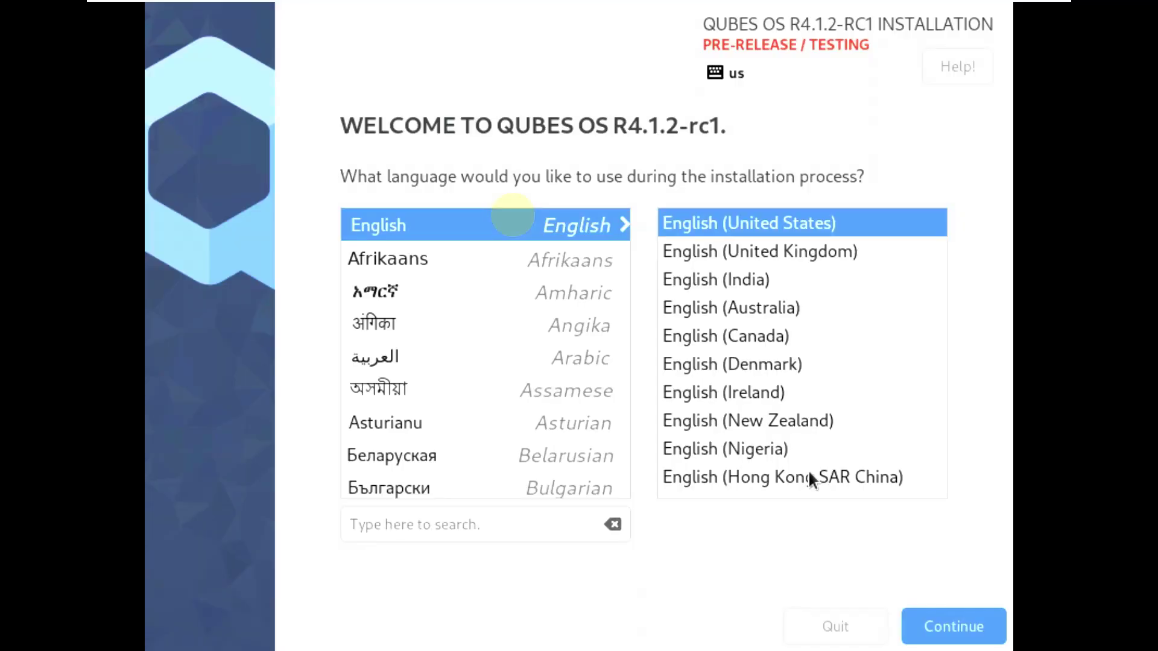
{"action": "key", "text": "Return"}
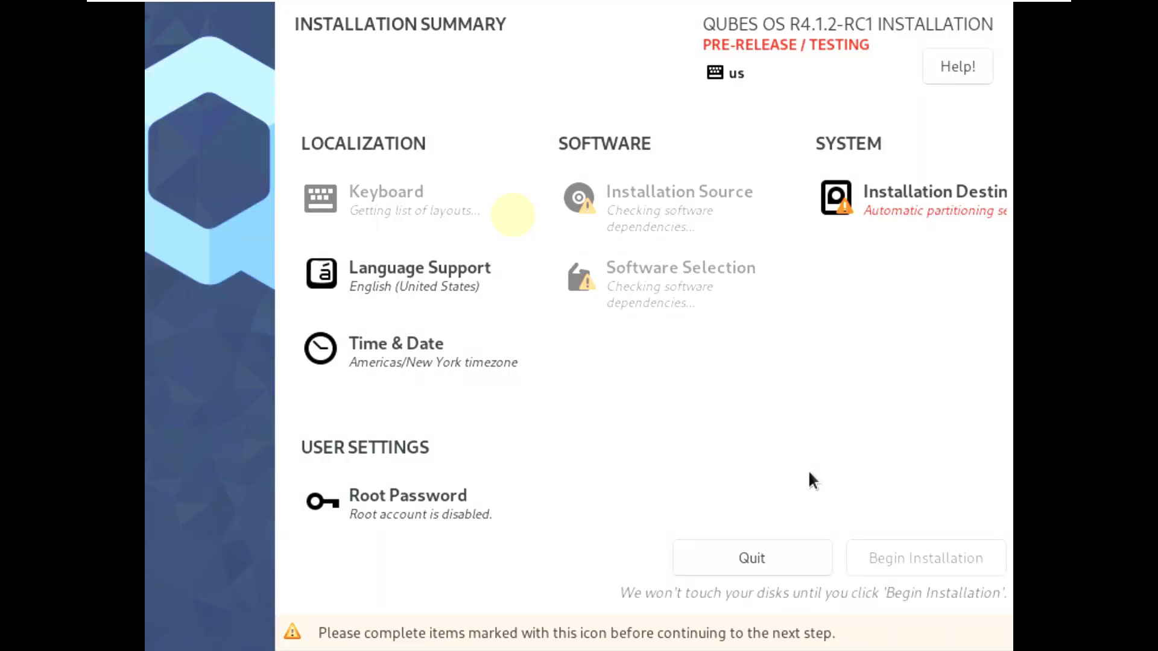
- Use the 80 GiB disk with automatic partitioning and Encrypt my data turned off
{"action": "left_click", "coordinate": [921, 203]}
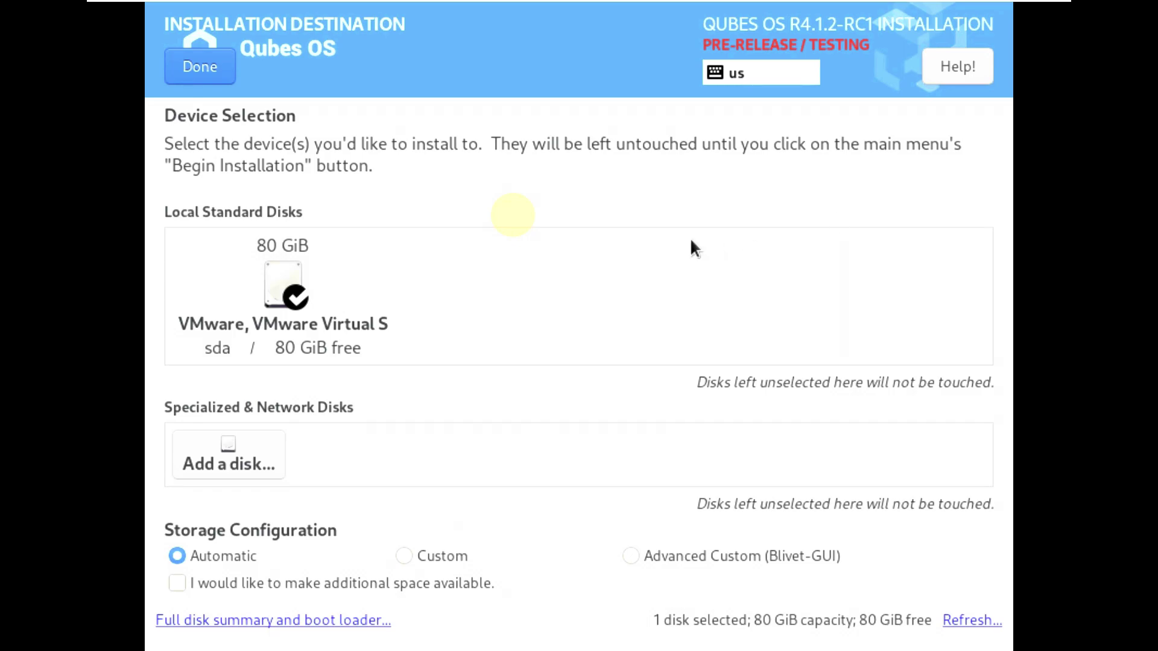
{"action": "left_click", "coordinate": [212, 73]}
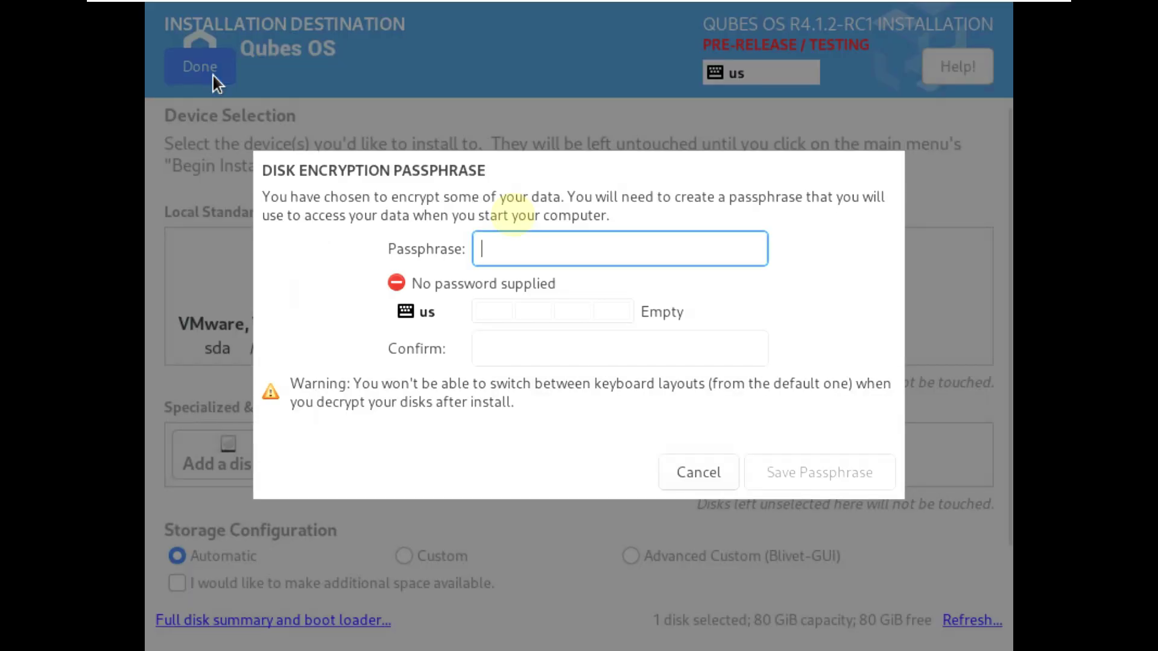
{"action": "left_click", "coordinate": [695, 472]}
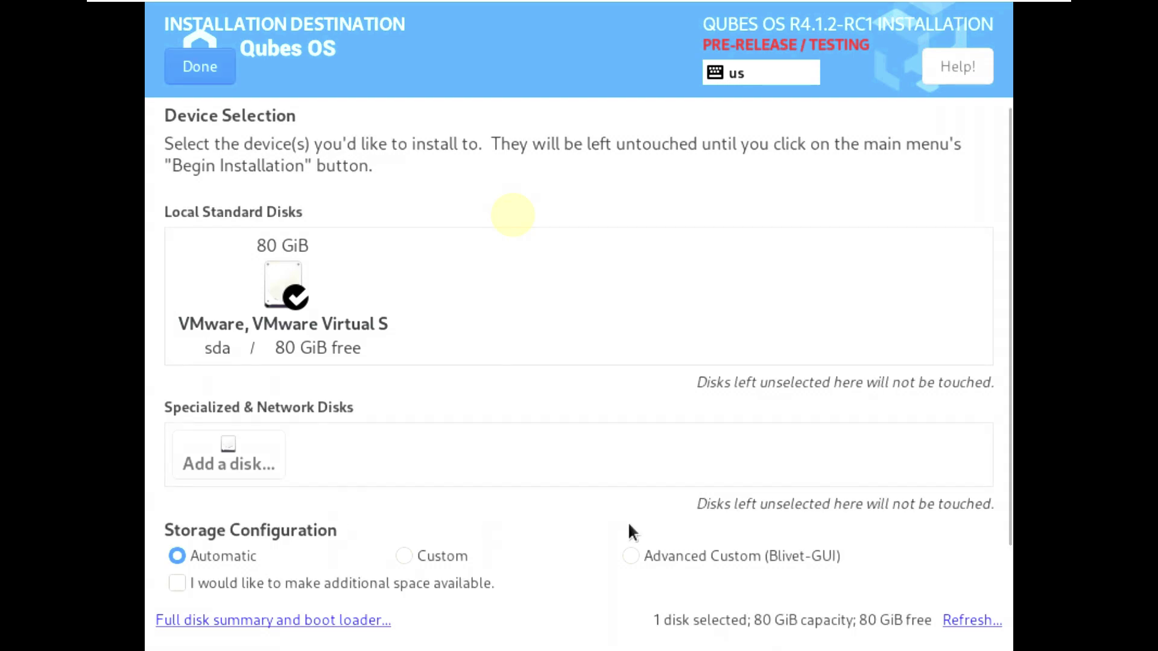
{"action": "scroll", "coordinate": [629, 524], "scroll_direction": "down", "scroll_amount": 2}
{"action": "left_click", "coordinate": [179, 584]}
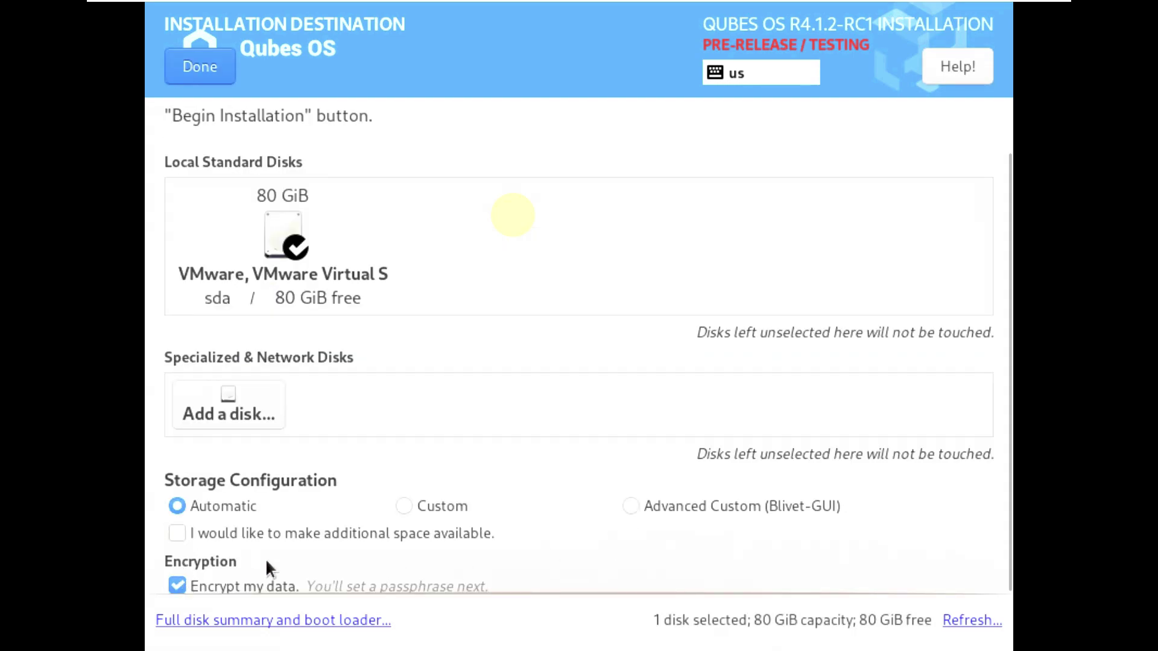
{"action": "left_click", "coordinate": [193, 65]}
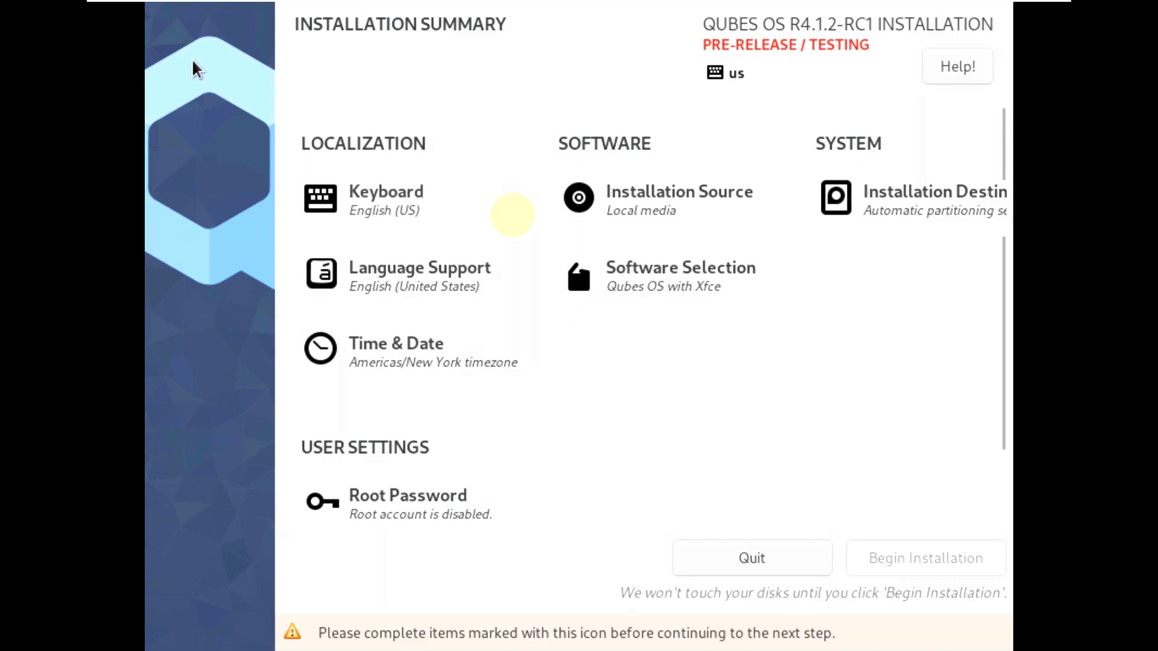
- Keep Qubes OS with Xfce as the software and set the timezone to Americas/Los Angeles
{"action": "left_click", "coordinate": [657, 276]}
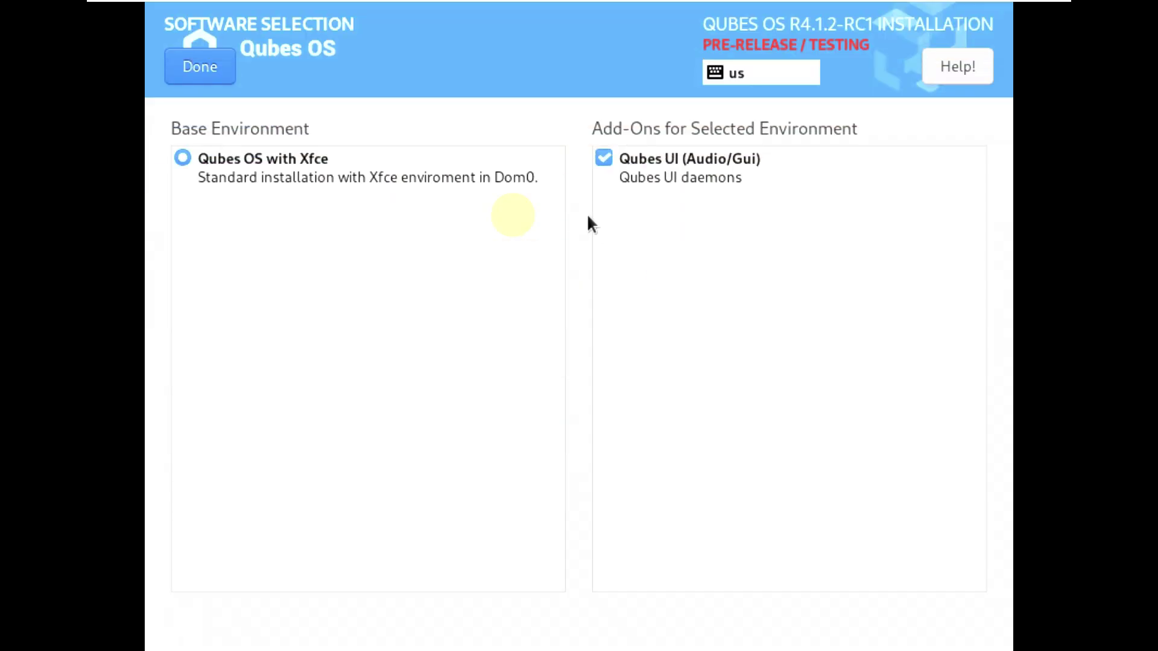
{"action": "left_click", "coordinate": [197, 68]}
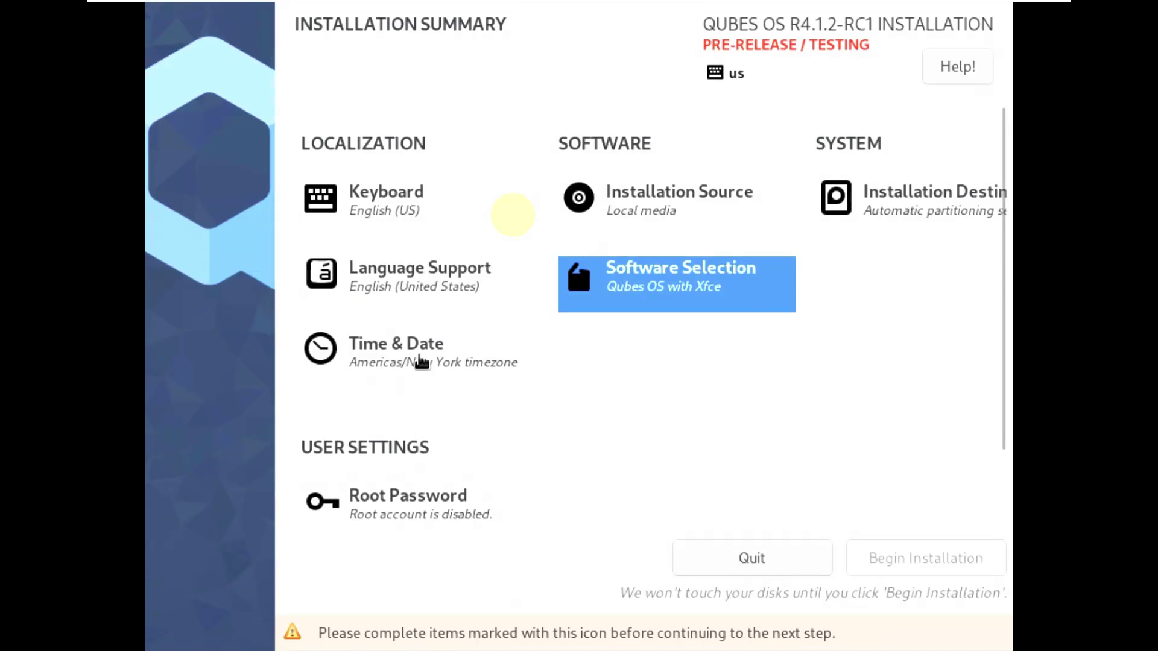
{"action": "left_click", "coordinate": [421, 362]}
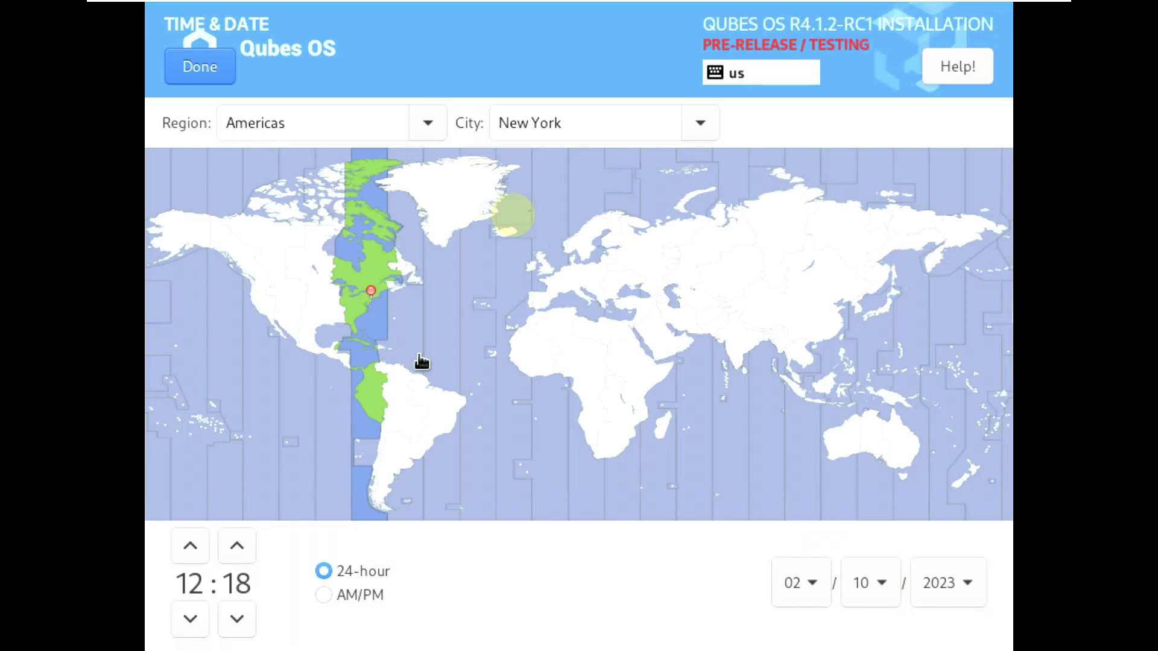
{"action": "left_click", "coordinate": [262, 322]}
{"action": "left_click", "coordinate": [222, 71]}
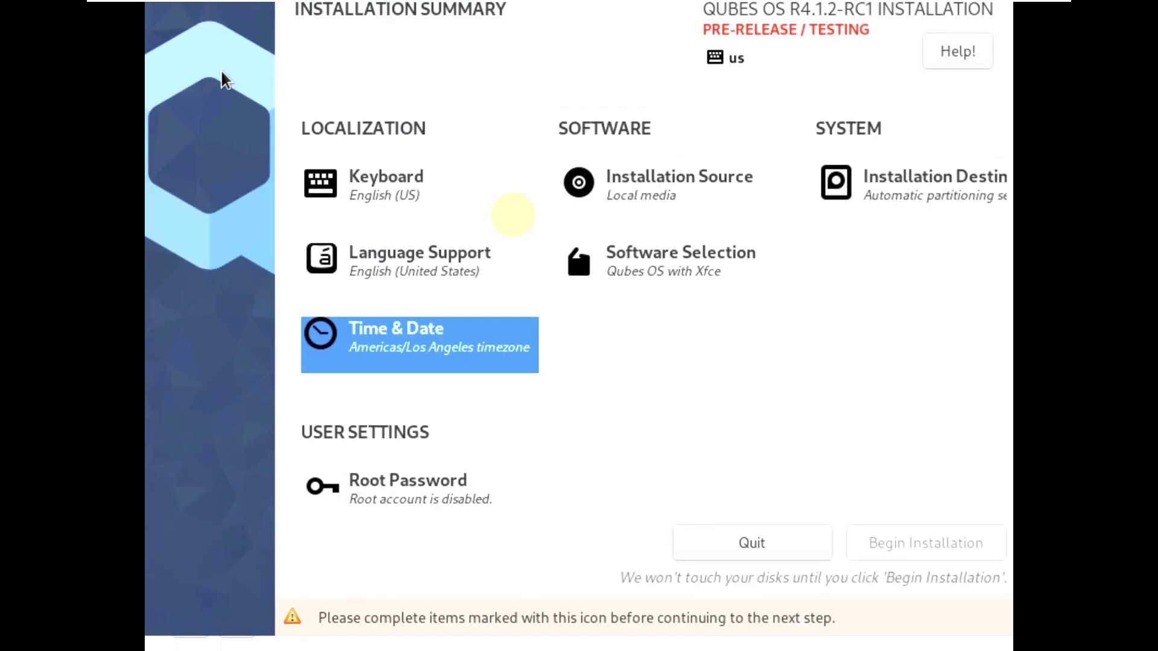
{"action": "scroll", "coordinate": [783, 338], "scroll_direction": "down", "scroll_amount": 5}
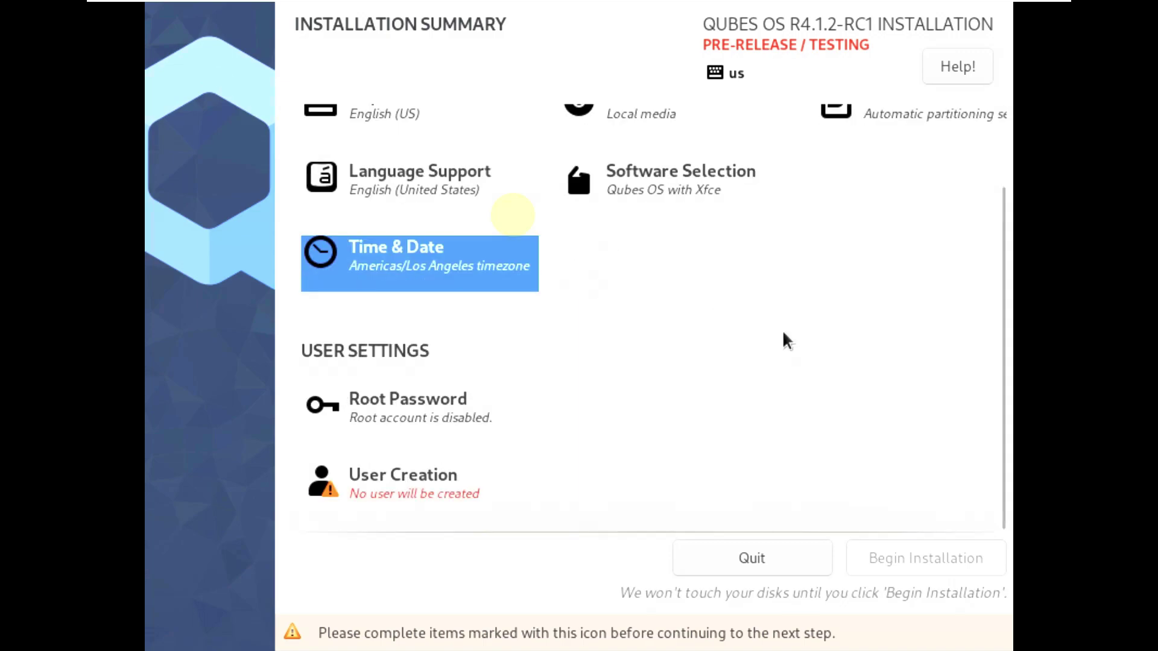
- Create a user with a user name and confirmed password, accepting the short-password warning
{"action": "left_click", "coordinate": [456, 488]}
{"action": "type", "text": "runboxing9"}
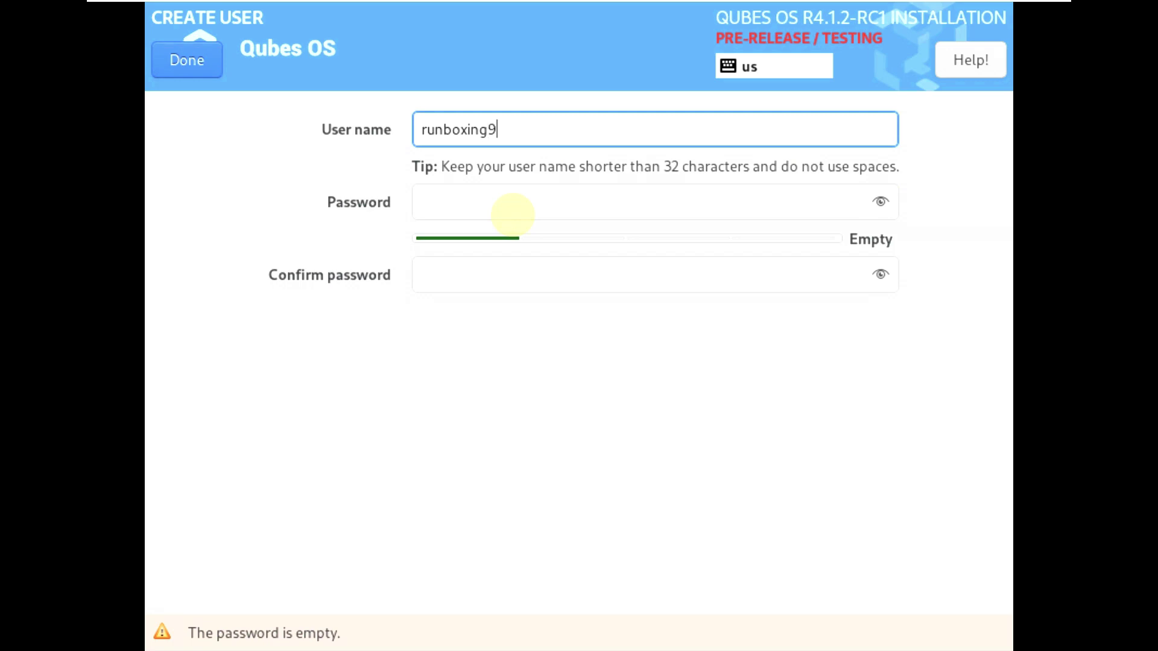
{"action": "type", "text": "to5linux"}
{"action": "left_click", "coordinate": [473, 202]}
{"action": "type", "text": "*****"}
{"action": "left_click", "coordinate": [475, 281]}
{"action": "type", "text": "****"}
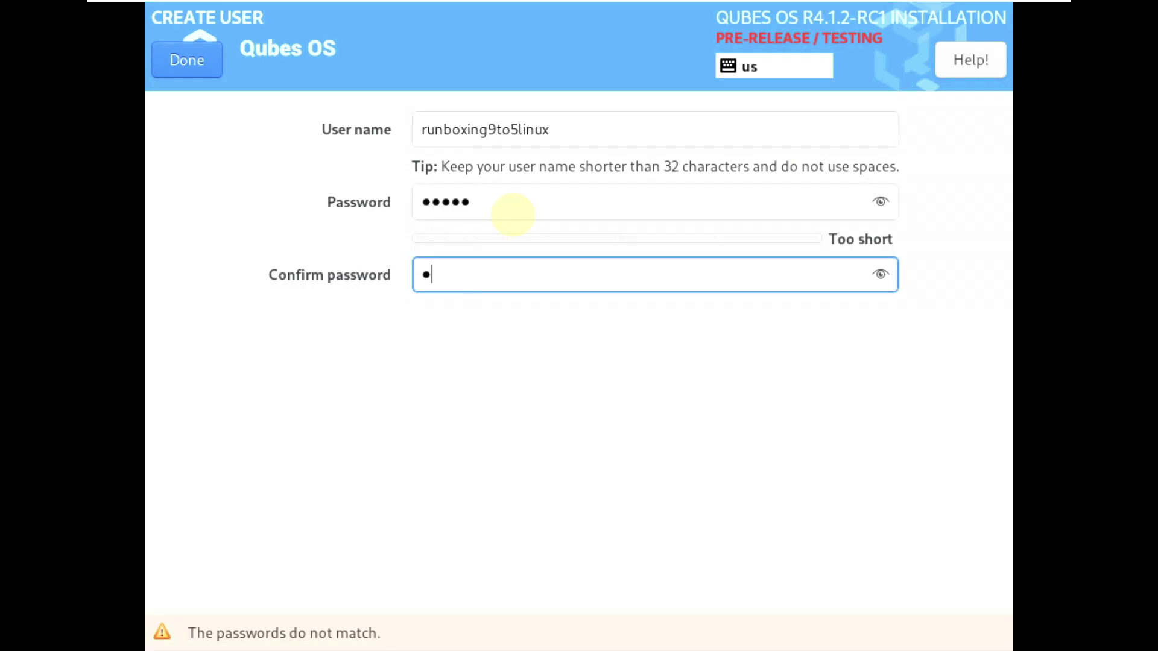
{"action": "type", "text": "*"}
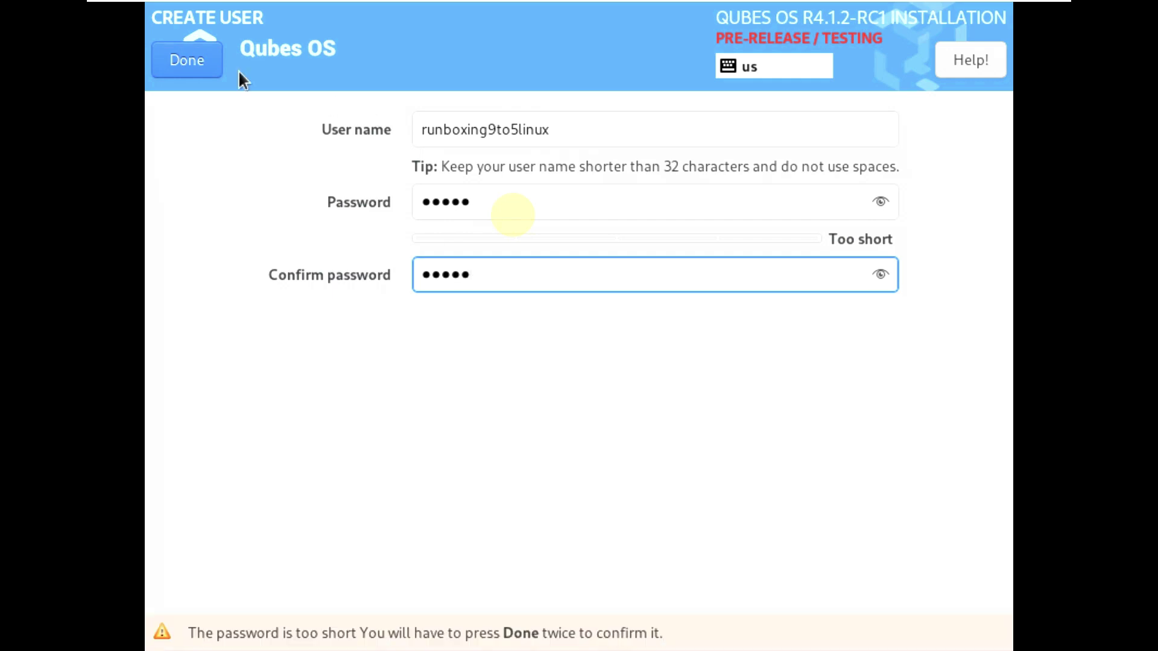
{"action": "left_click", "coordinate": [199, 54]}
{"action": "left_click", "coordinate": [199, 58]}
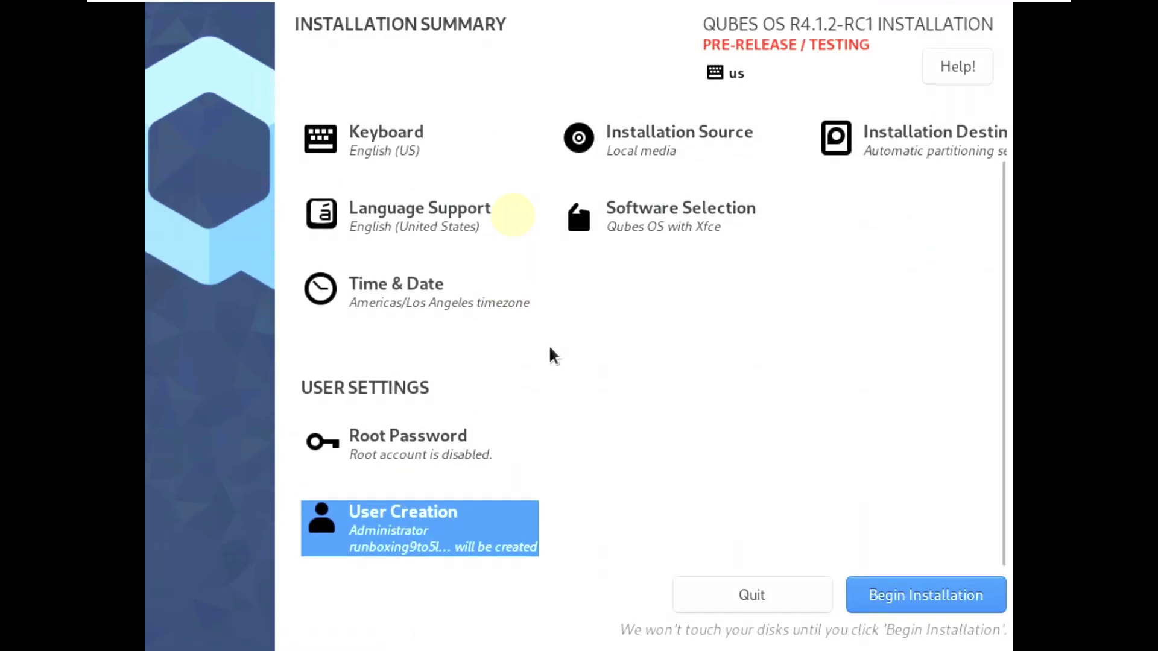
- Install Qubes OS onto the disk and, once complete, reboot the system
{"action": "left_click", "coordinate": [950, 601]}
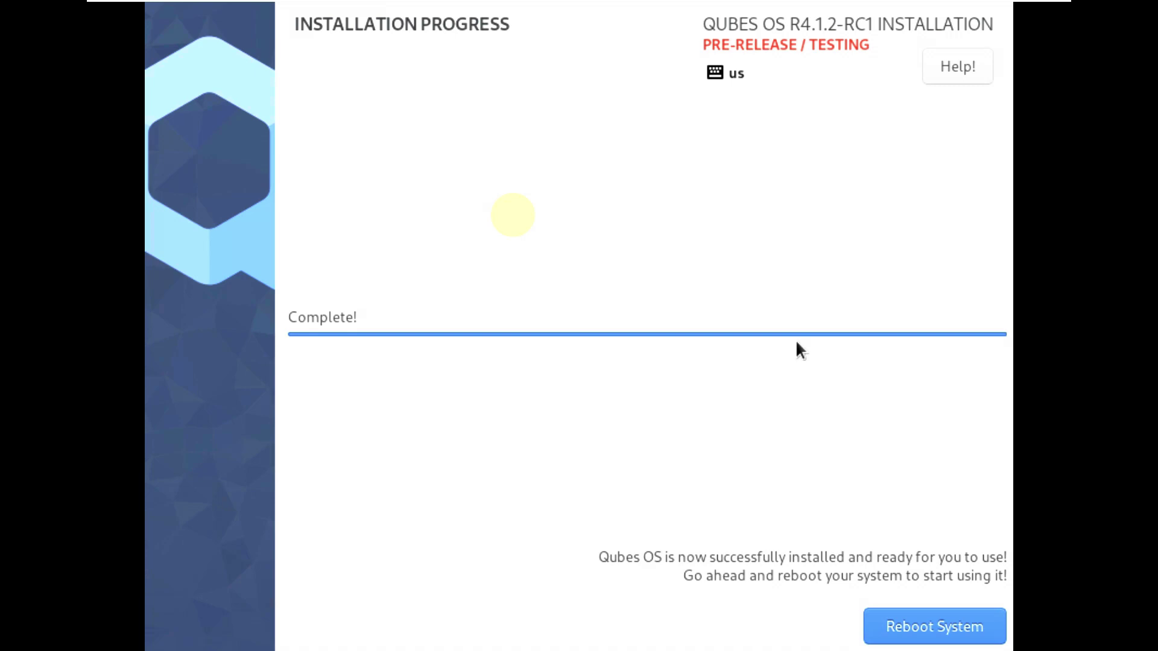
{"action": "left_click", "coordinate": [931, 621]}
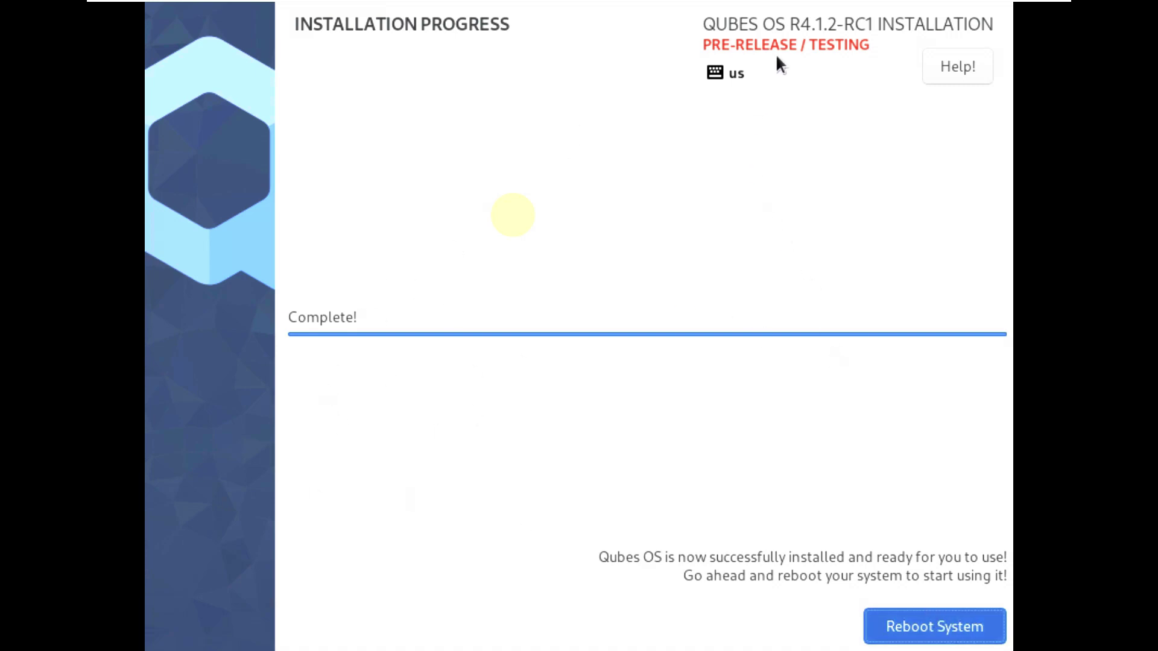